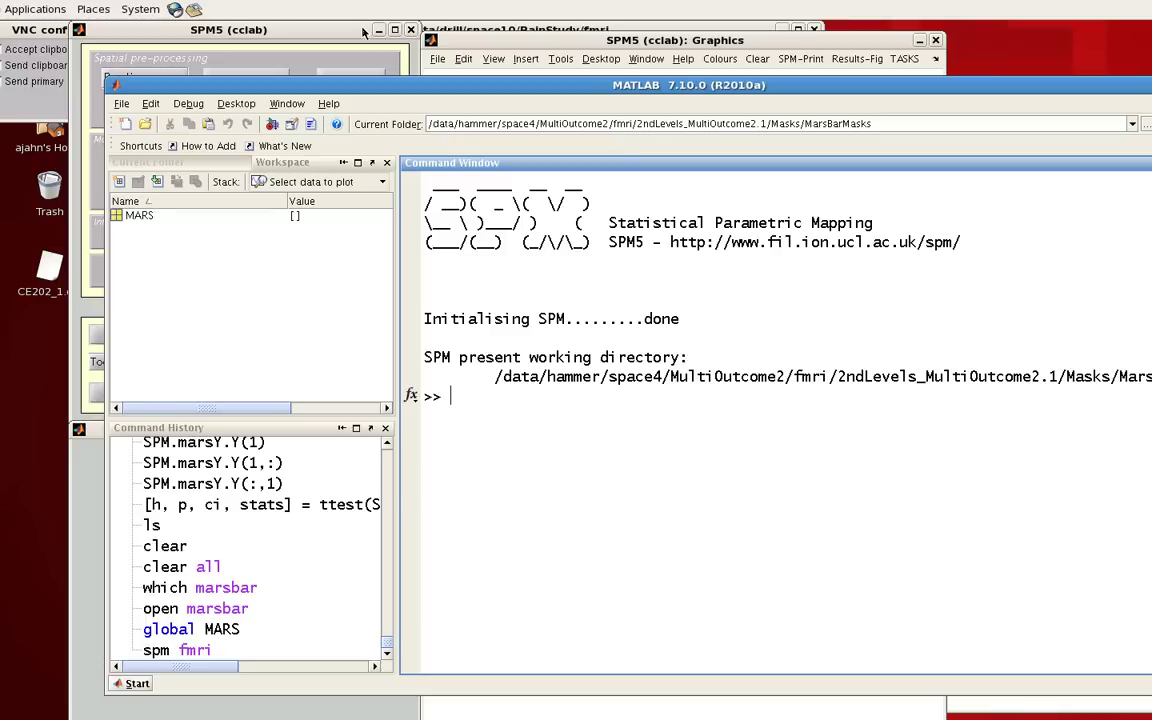
Step: Launch the MarsBaR toolbox from the SPM5 toolbox list
{"action": "left_click", "coordinate": [100, 384]}
{"action": "left_click", "coordinate": [135, 365]}
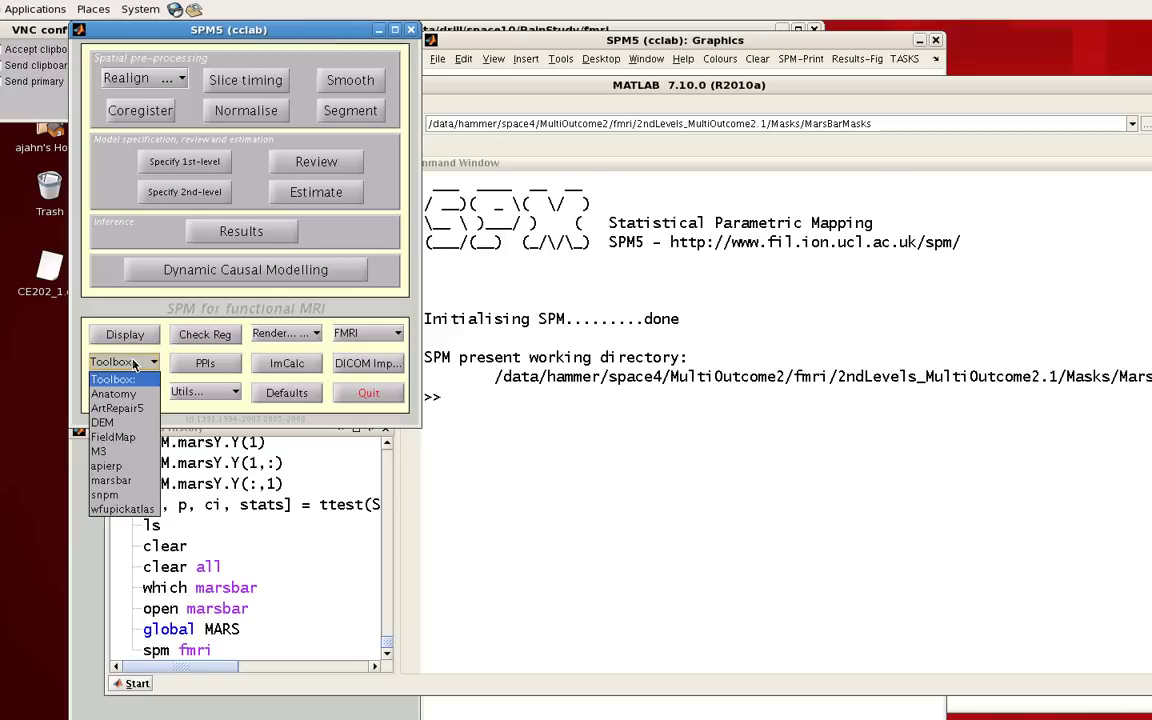
{"action": "left_click", "coordinate": [110, 481]}
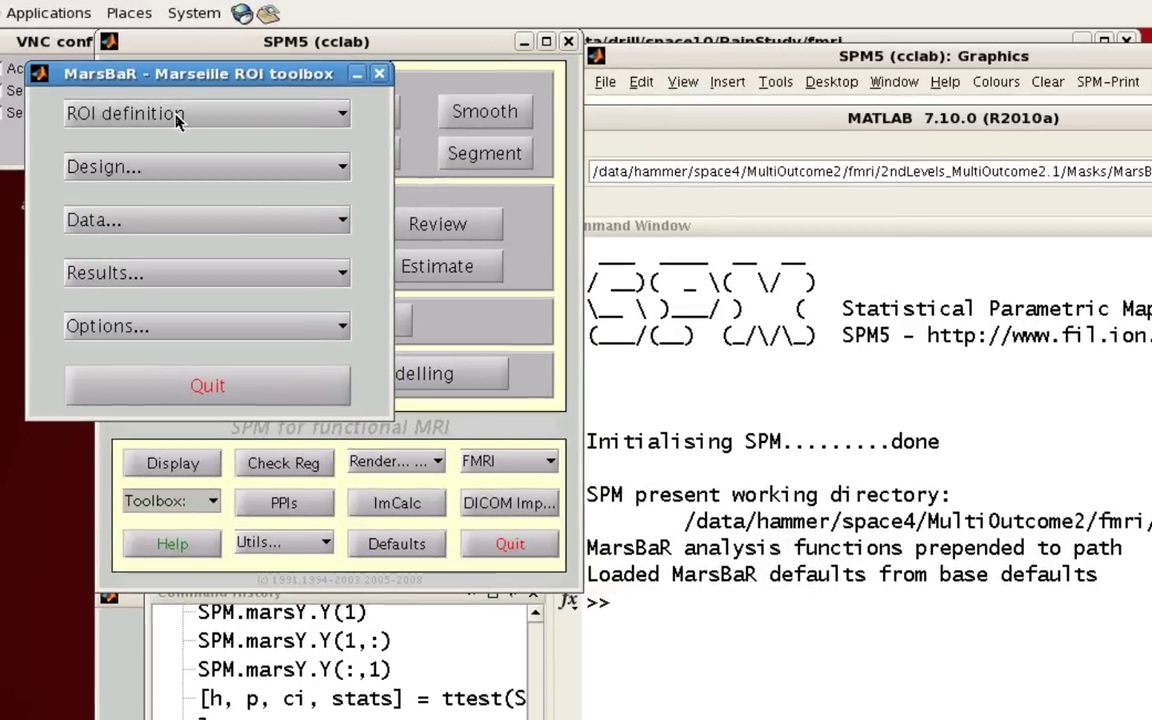
Step: View the sphere_5-0_10_46 ROI on the canonical brain
{"action": "left_click", "coordinate": [128, 86]}
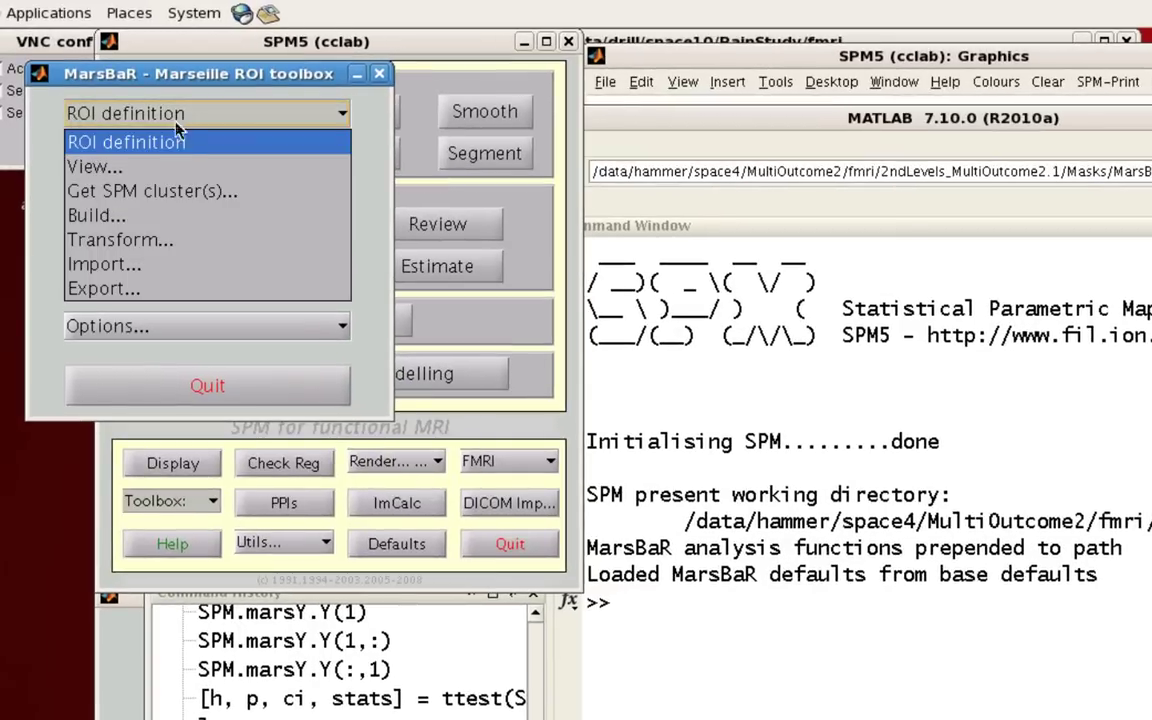
{"action": "left_click", "coordinate": [140, 166]}
{"action": "left_click", "coordinate": [960, 412]}
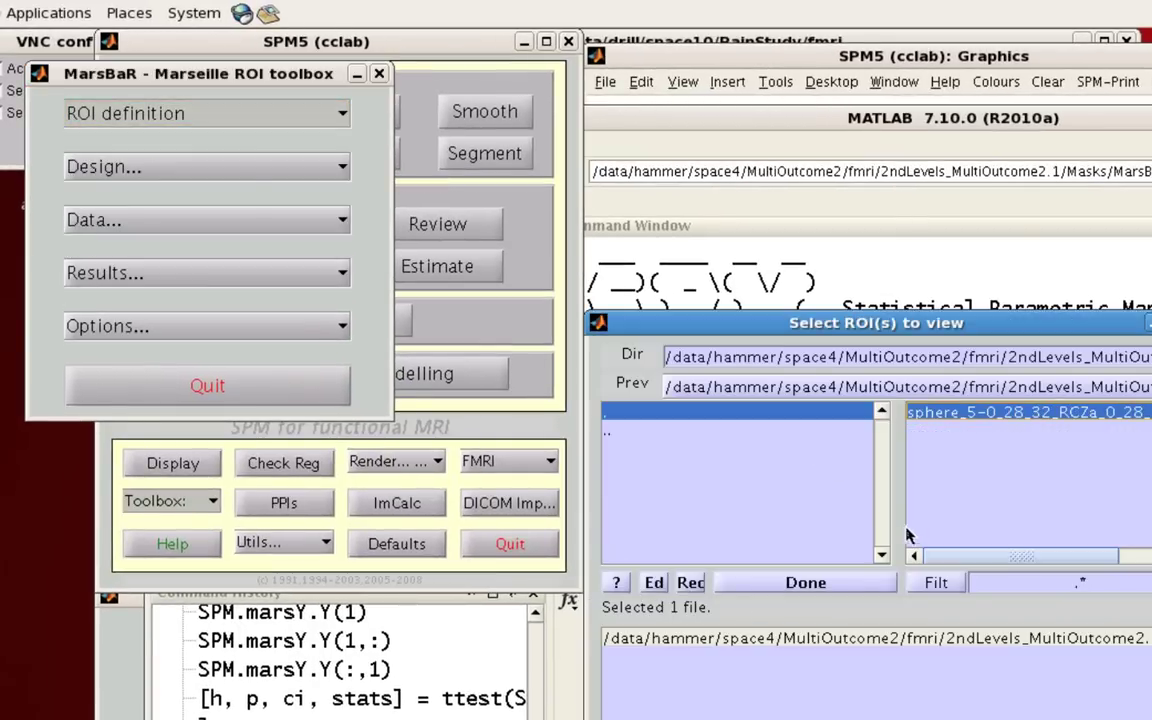
{"action": "left_click", "coordinate": [805, 582]}
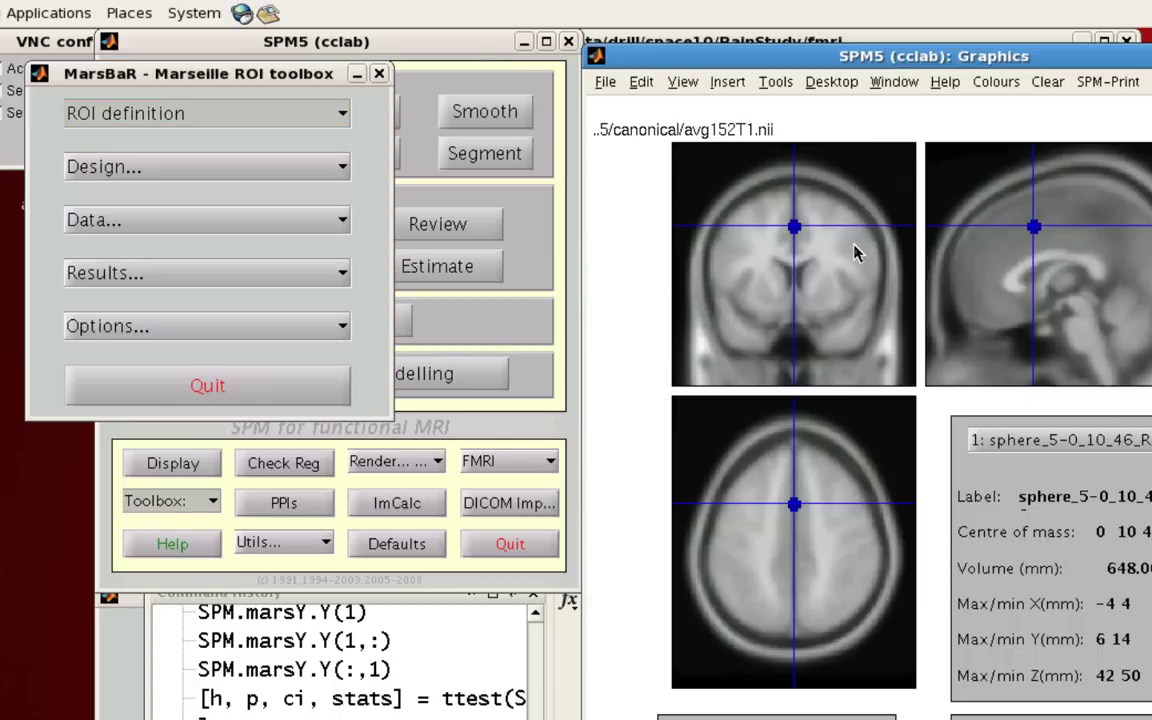
Step: View the sphere_5-0_28_32 ROI, centred at 0 28 32
{"action": "left_click", "coordinate": [182, 113]}
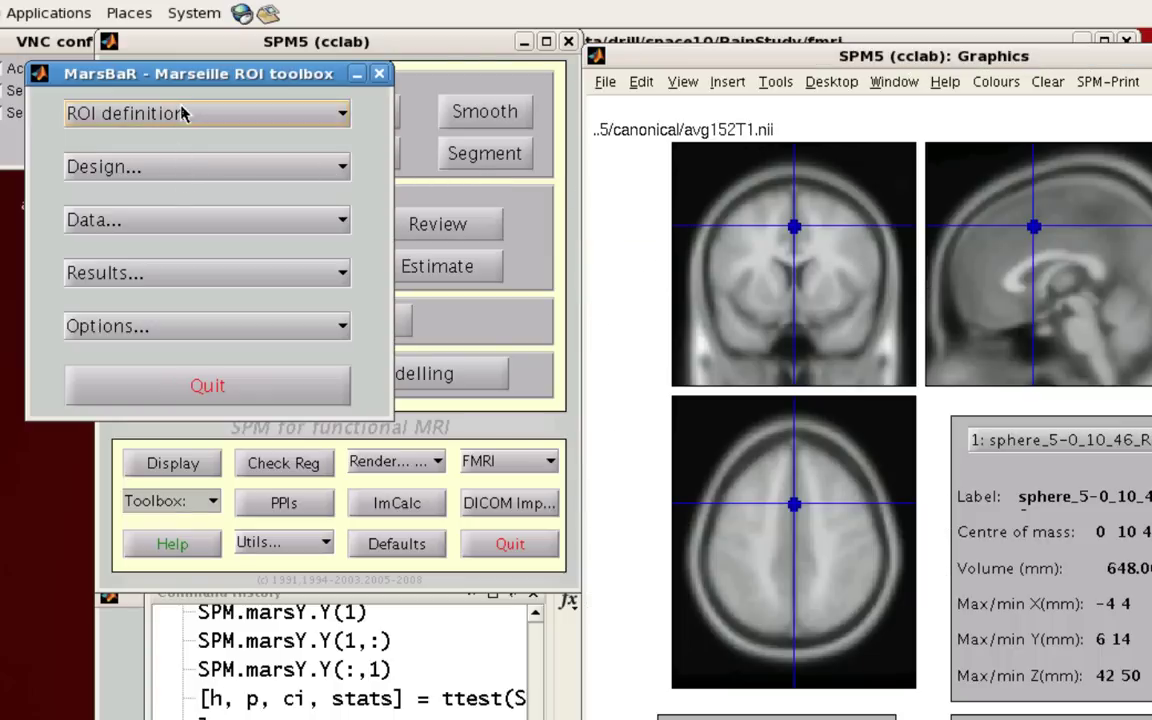
{"action": "left_click", "coordinate": [182, 113]}
{"action": "left_click", "coordinate": [150, 165]}
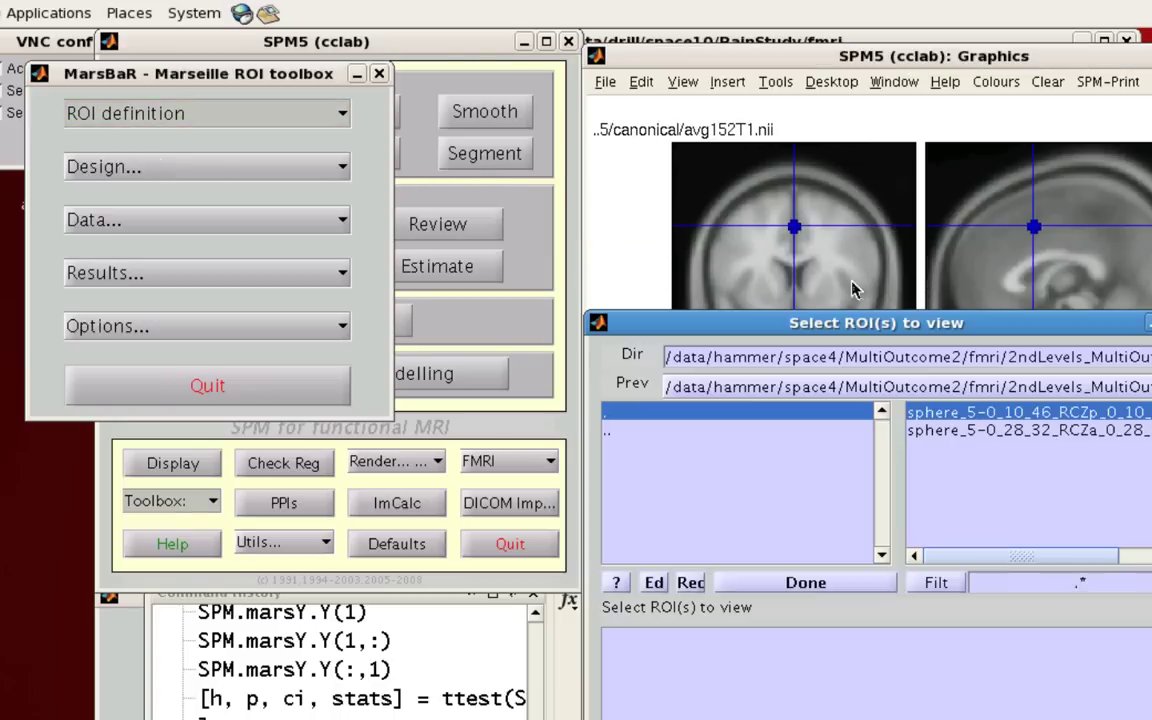
{"action": "left_click", "coordinate": [945, 412]}
{"action": "left_click", "coordinate": [805, 582]}
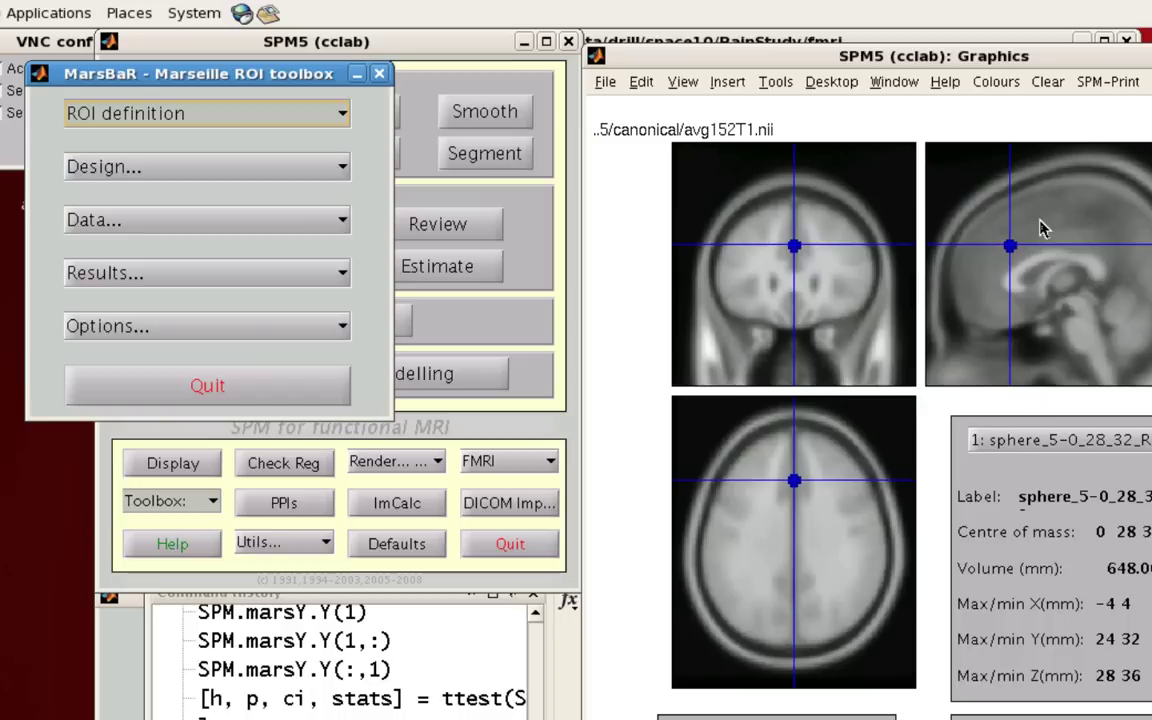
{"action": "left_click", "coordinate": [153, 170]}
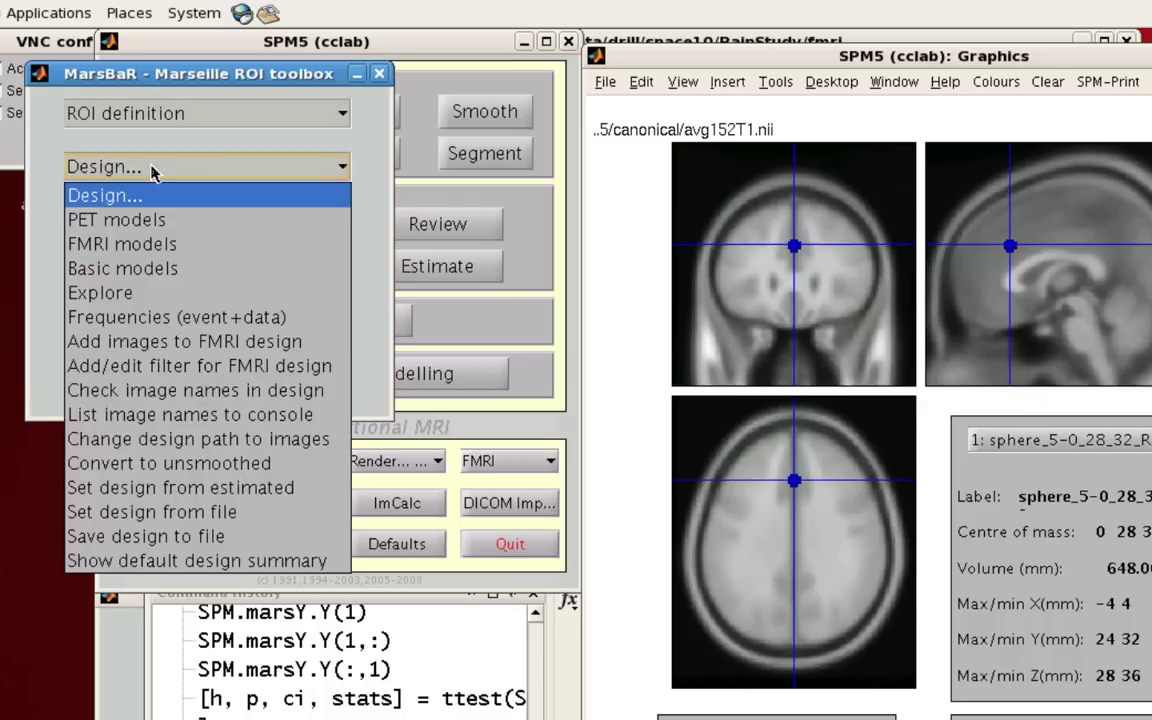
Step: Set SPM.mat from 2ndLevels_MultiOutcome2.1/Pearson_r_pred2-pred1 as the default design
{"action": "left_click", "coordinate": [198, 513]}
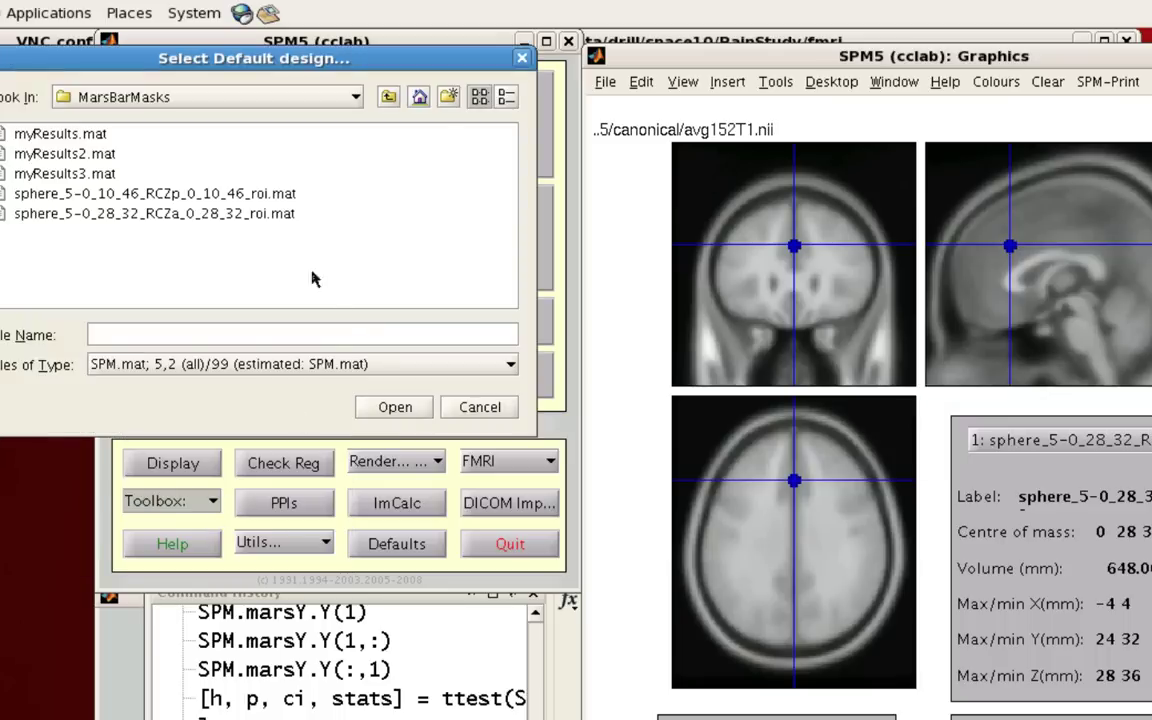
{"action": "left_click", "coordinate": [390, 96]}
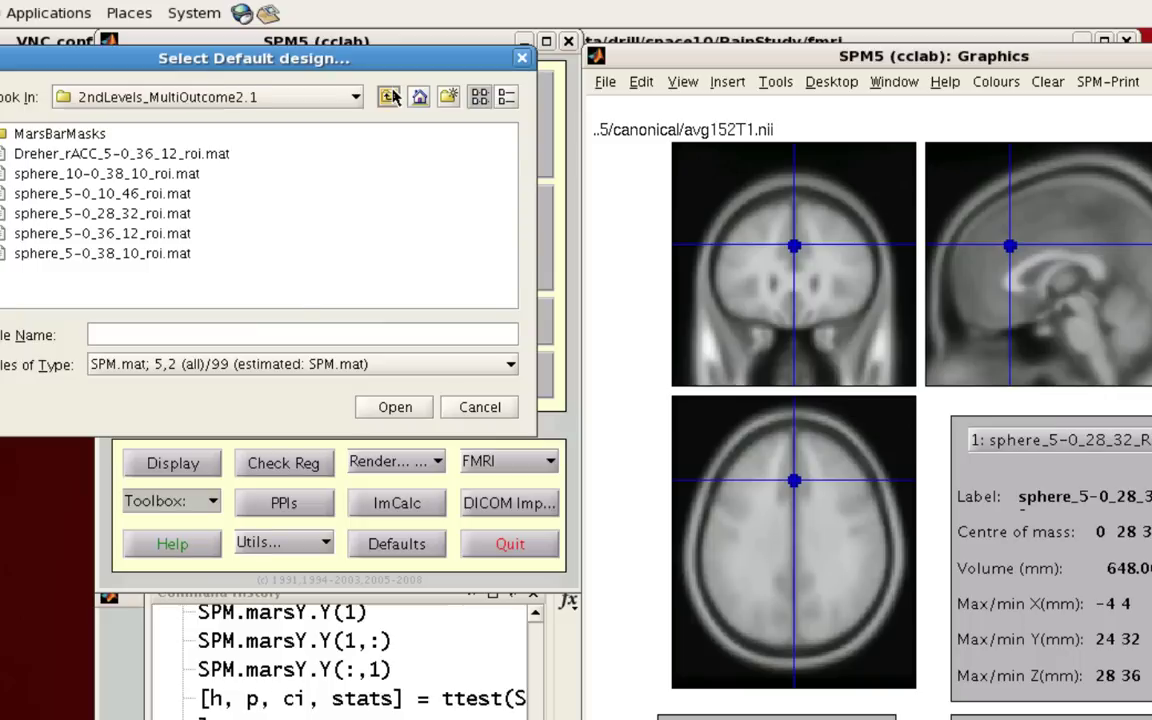
{"action": "left_click", "coordinate": [390, 96]}
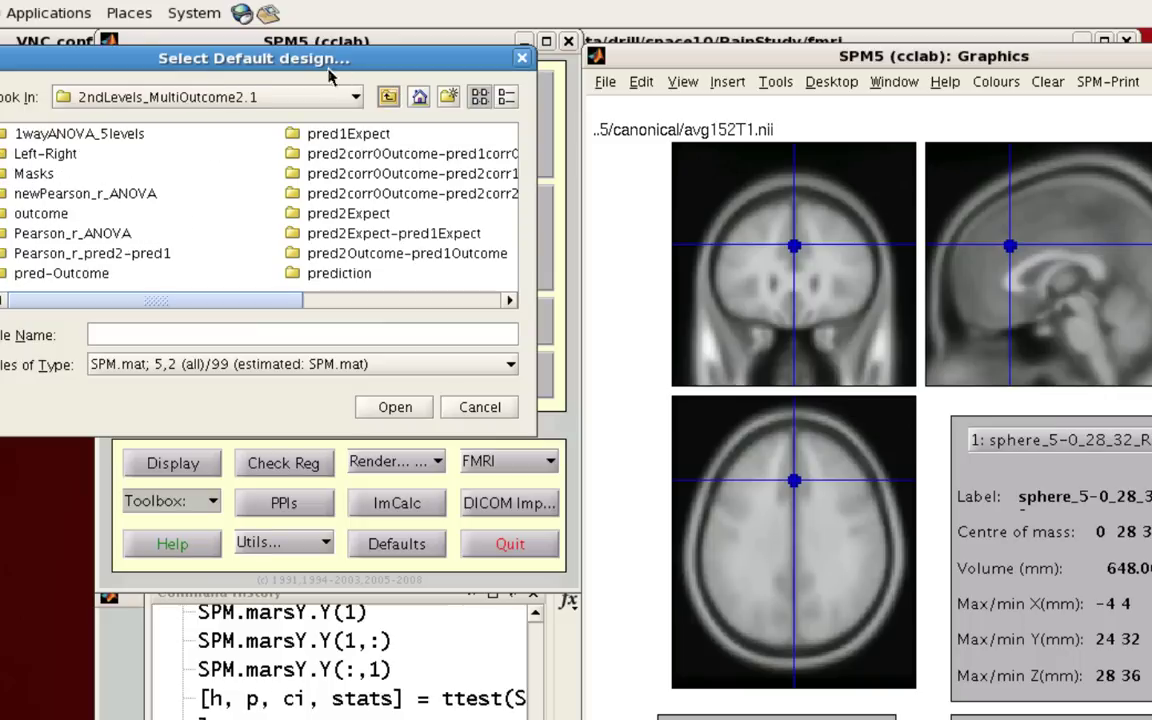
{"action": "double_click", "coordinate": [95, 257]}
{"action": "left_click", "coordinate": [38, 175]}
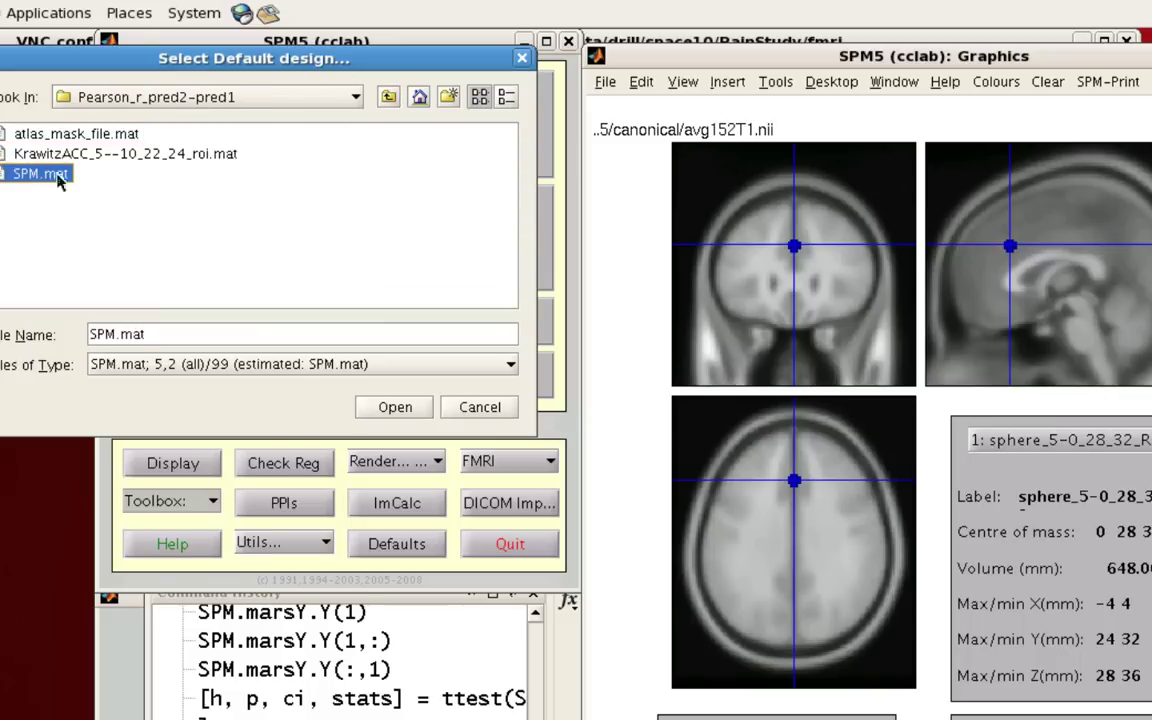
{"action": "left_click", "coordinate": [391, 408]}
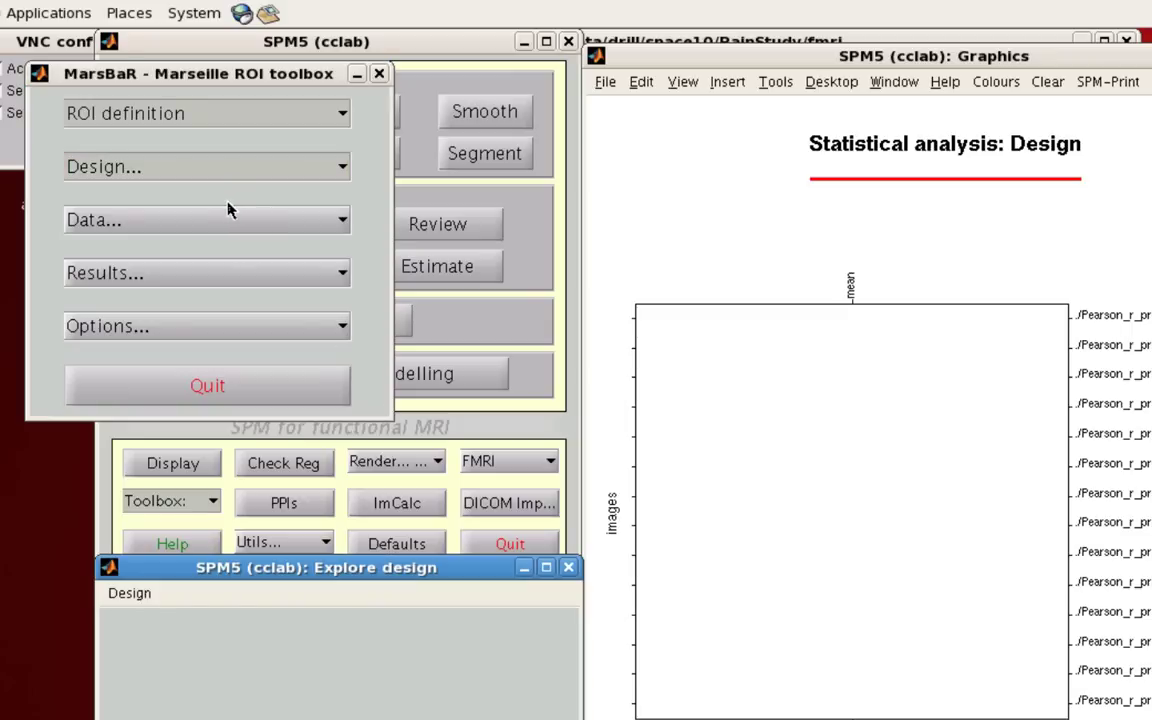
Step: Start full ROI data extraction for both sphere ROIs, taking images from the SPM design
{"action": "left_click", "coordinate": [214, 221]}
{"action": "left_click", "coordinate": [214, 221]}
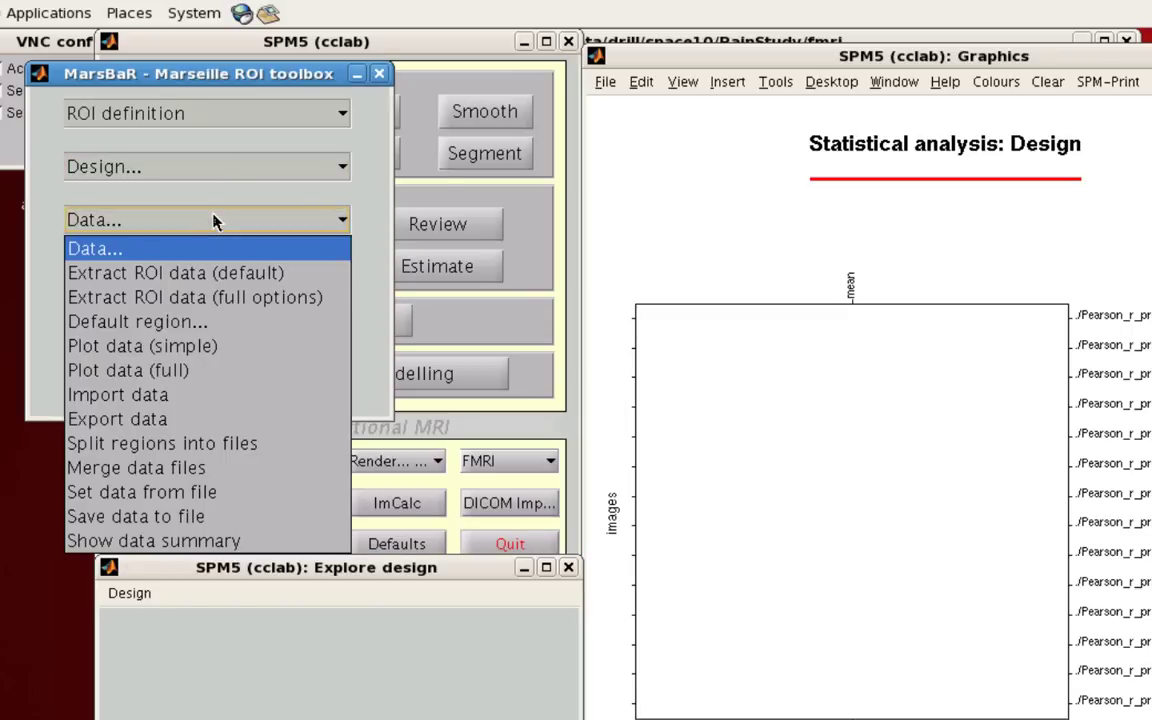
{"action": "left_click", "coordinate": [236, 298]}
{"action": "left_click", "coordinate": [1015, 413]}
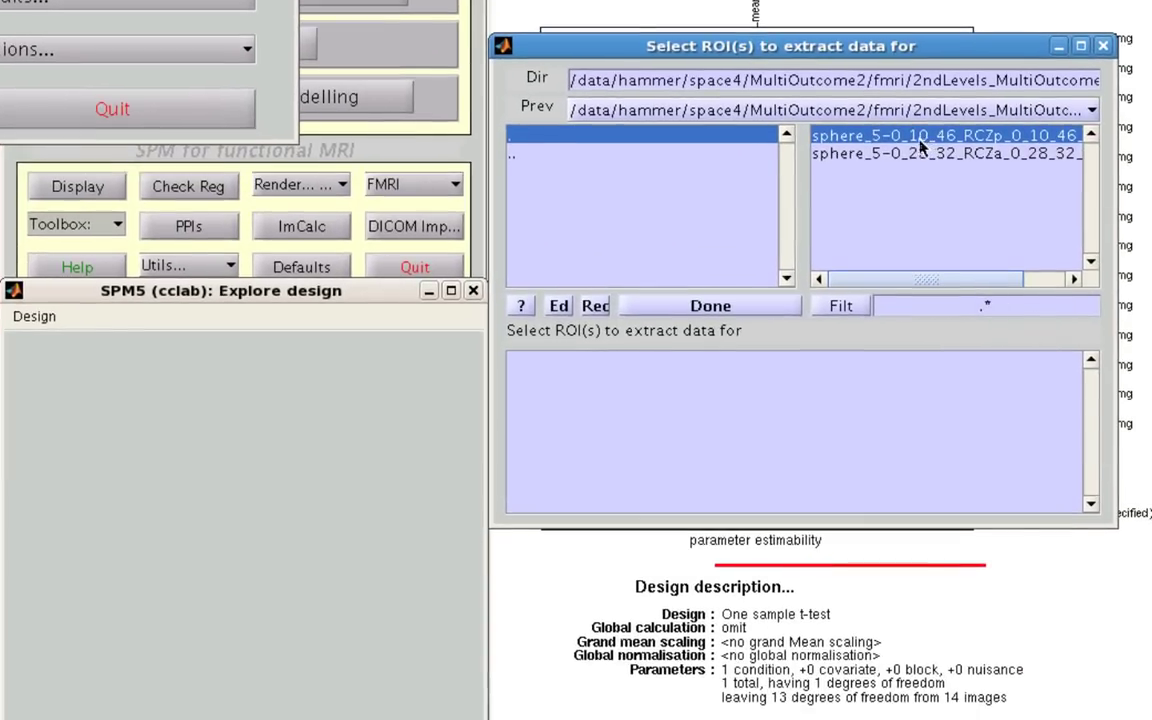
{"action": "left_click", "coordinate": [880, 153], "text": "shift"}
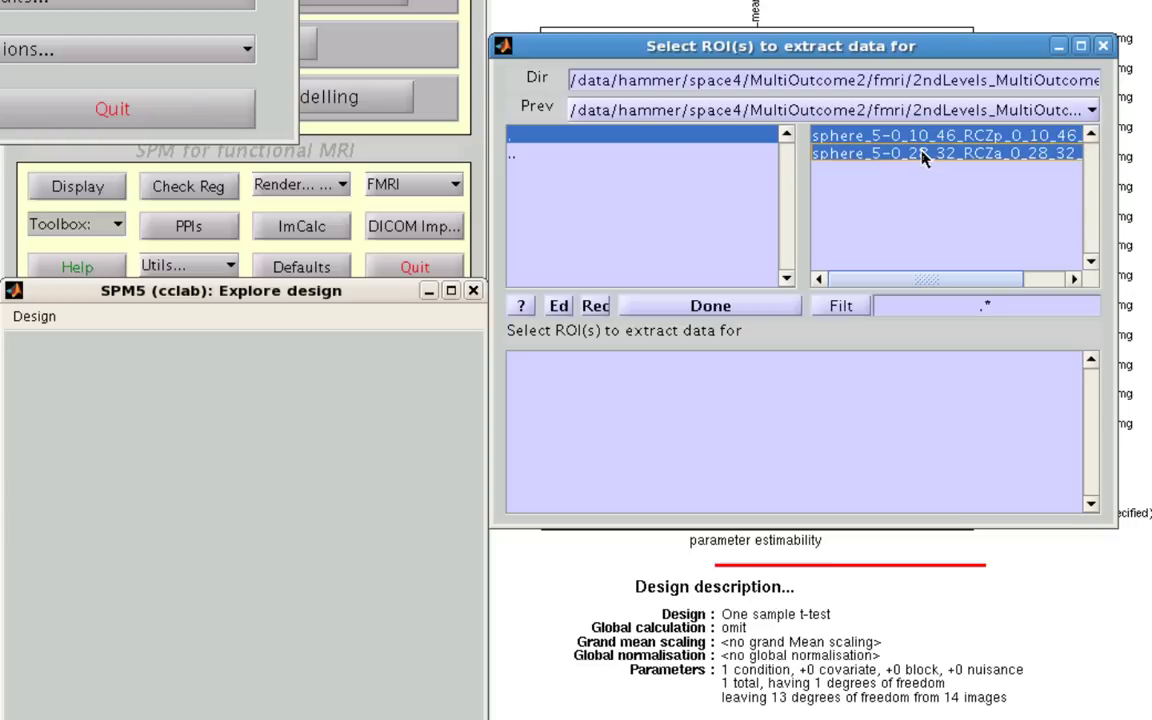
{"action": "left_click", "coordinate": [711, 306]}
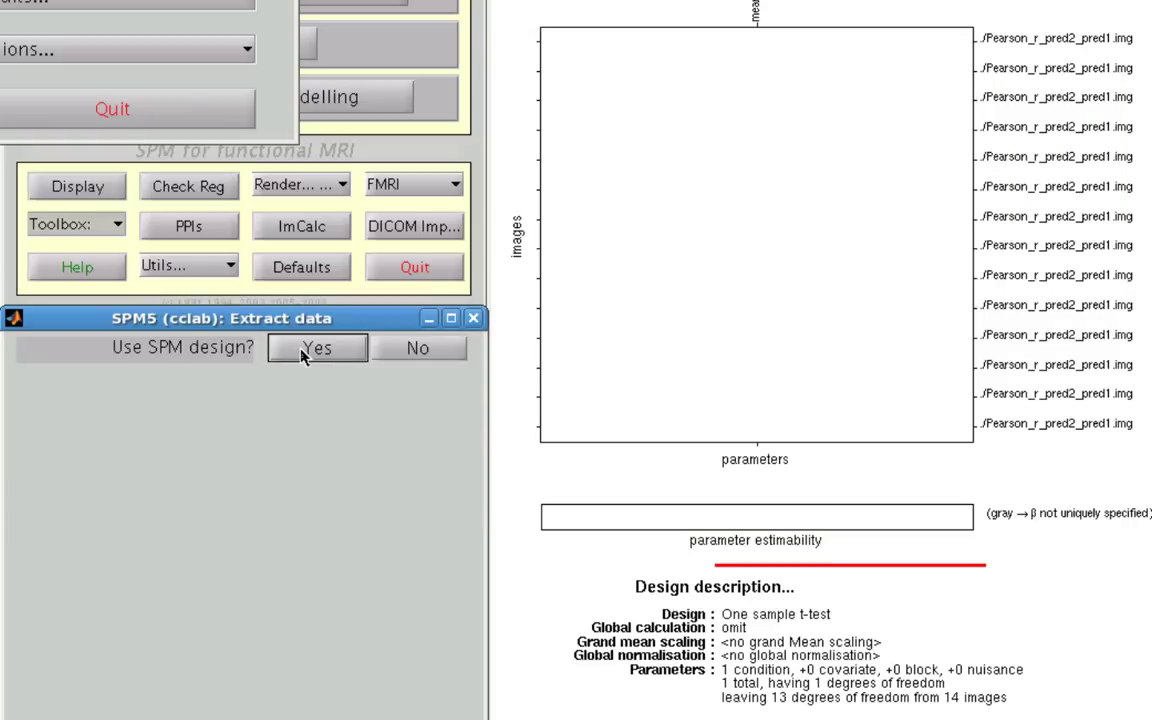
{"action": "left_click", "coordinate": [303, 355]}
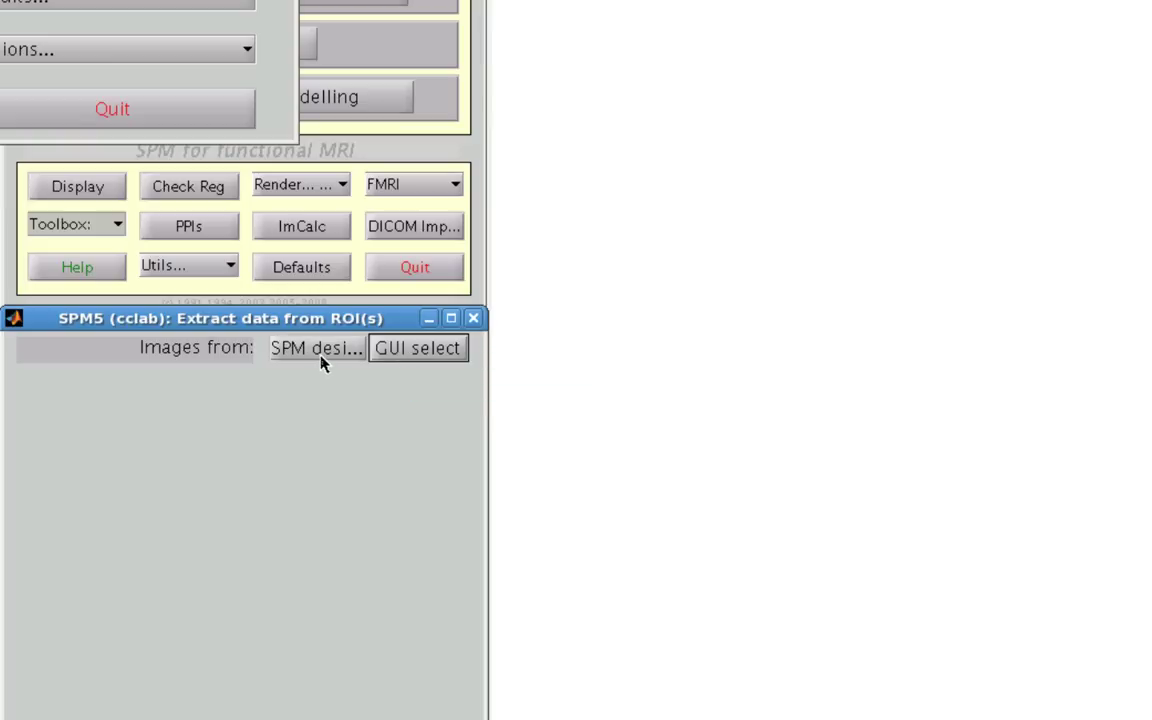
{"action": "left_click", "coordinate": [322, 363]}
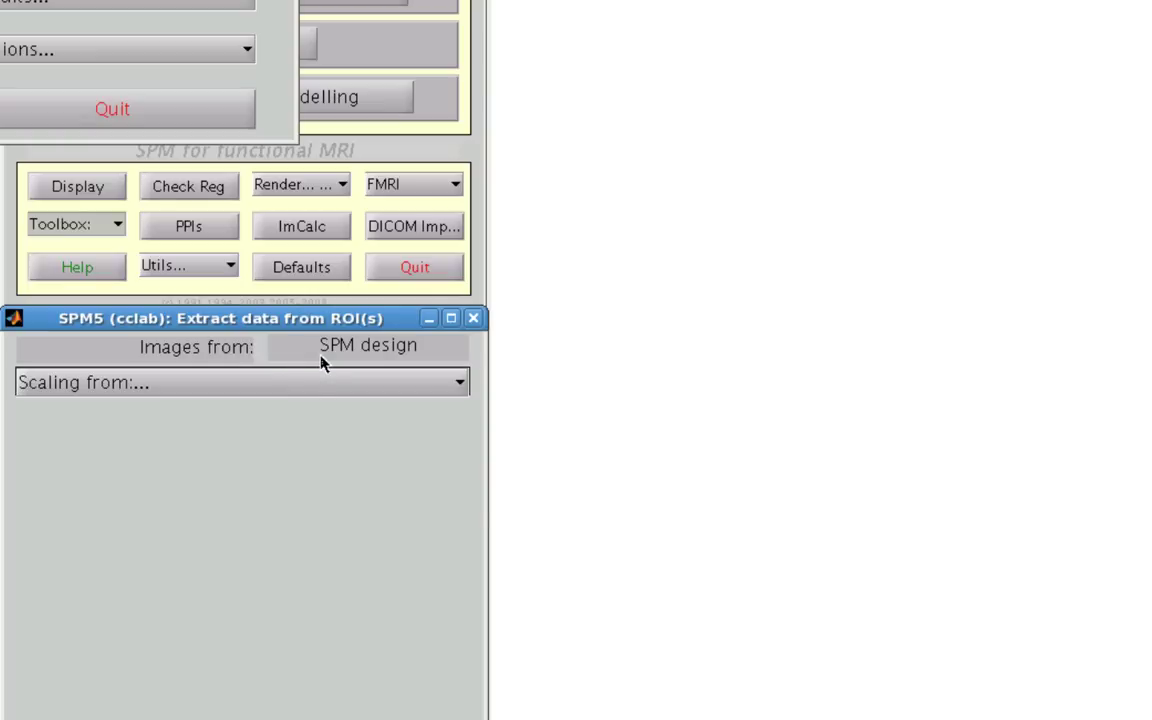
Step: Extract raw, unscaled ROI data with the grand mean scaled to 0
{"action": "left_click", "coordinate": [298, 381]}
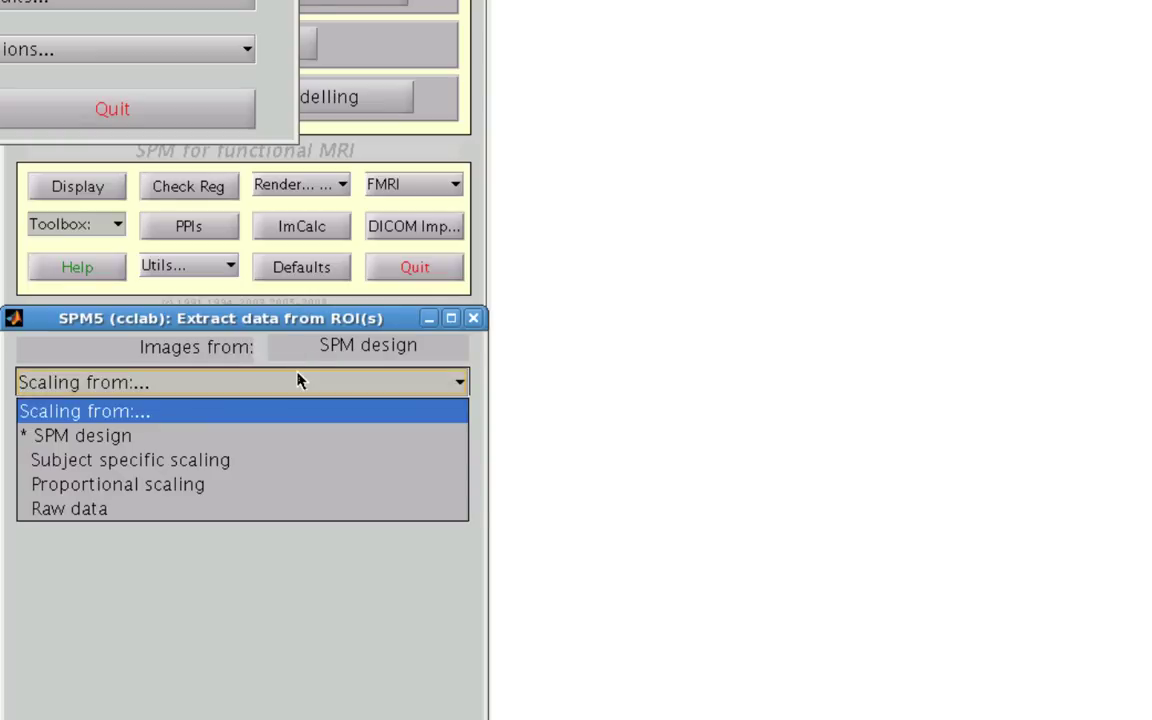
{"action": "left_click", "coordinate": [203, 513]}
{"action": "type", "text": "0"}
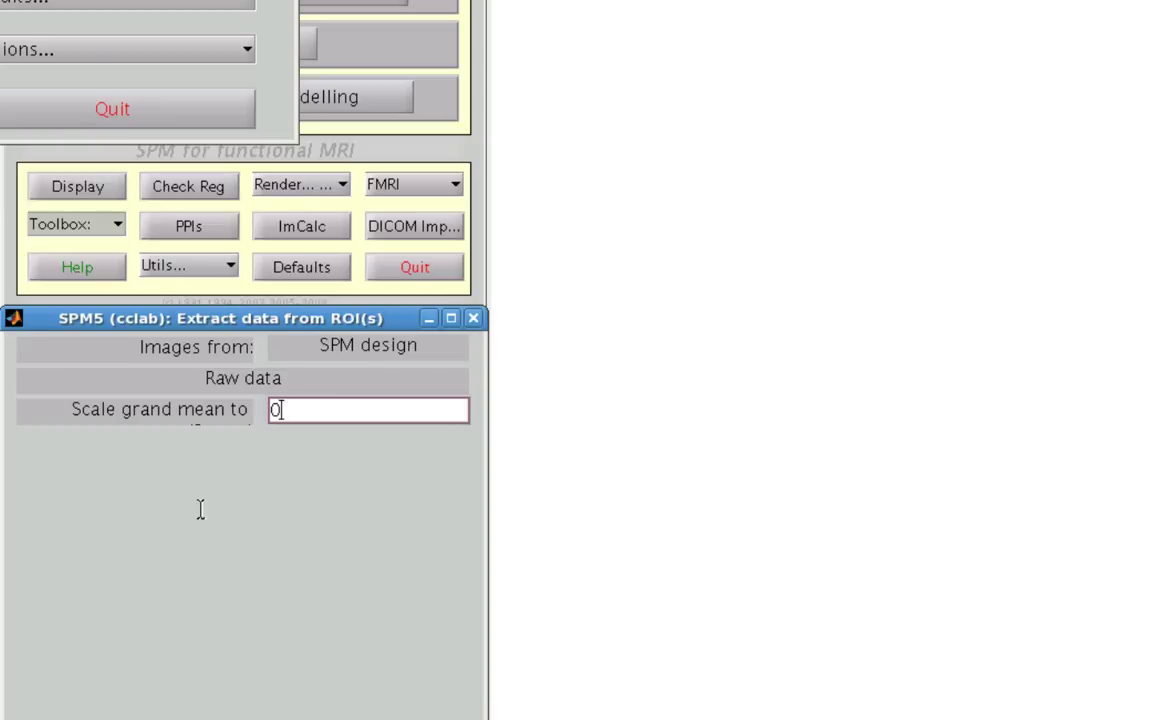
{"action": "key", "text": "Return"}
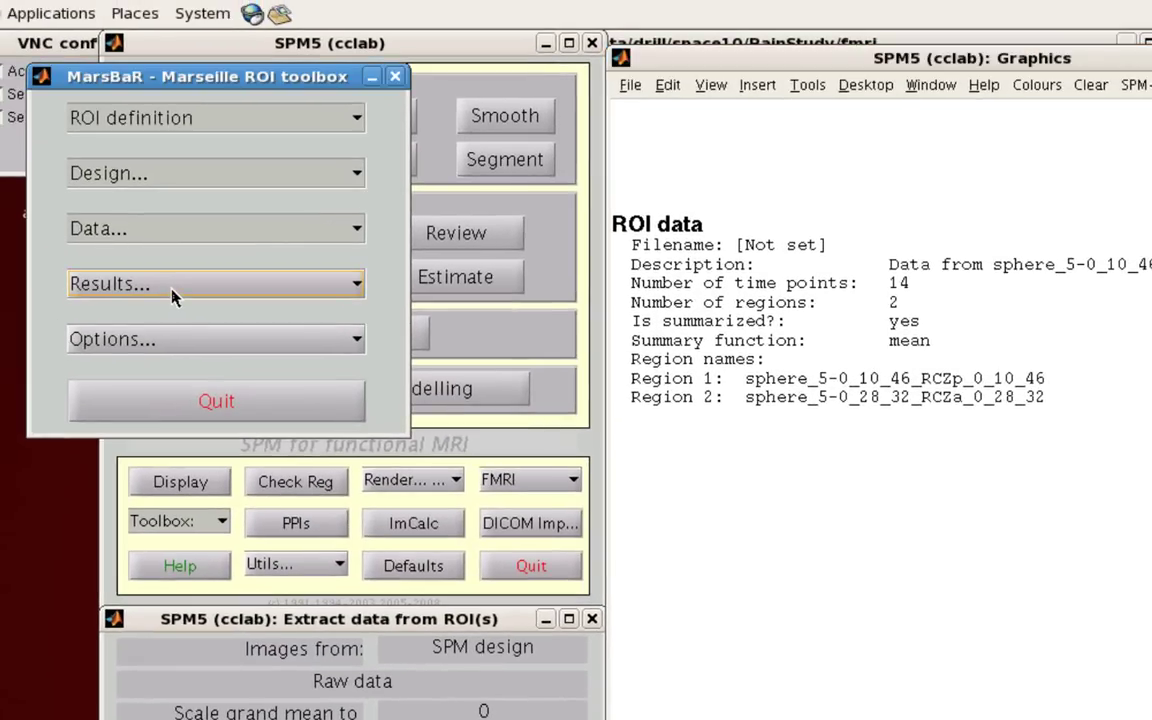
Step: Estimate the ROI results and save them as sampleResults.mat
{"action": "left_click", "coordinate": [171, 289]}
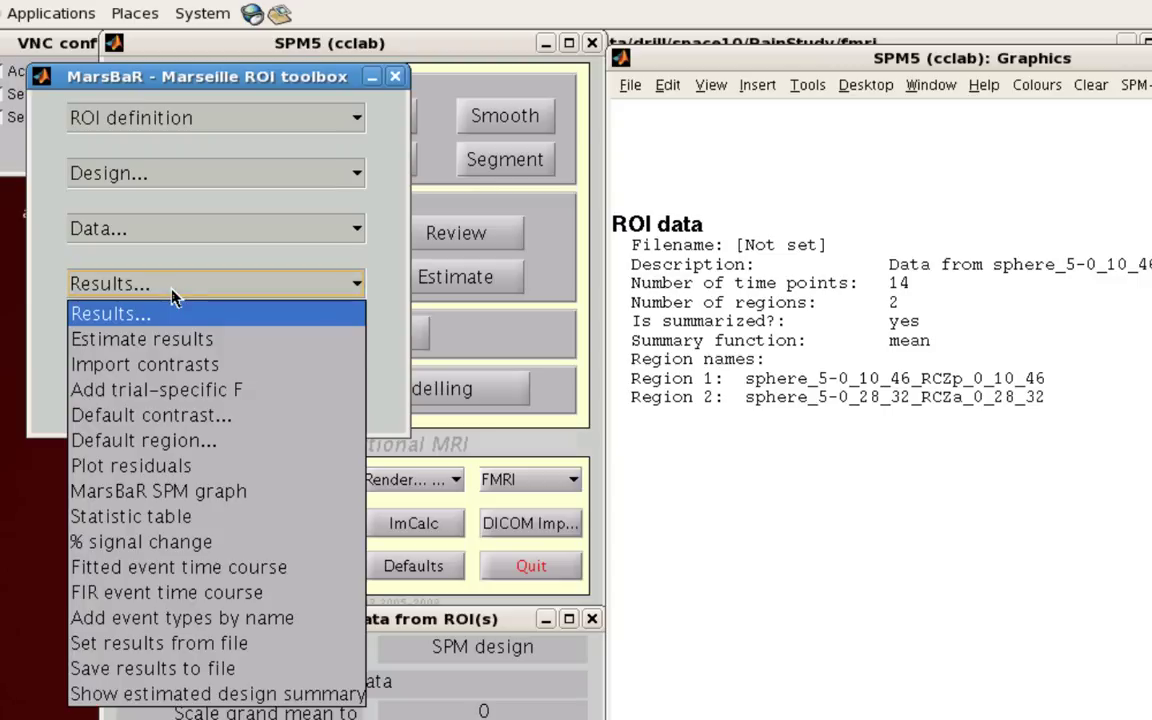
{"action": "left_click", "coordinate": [166, 341]}
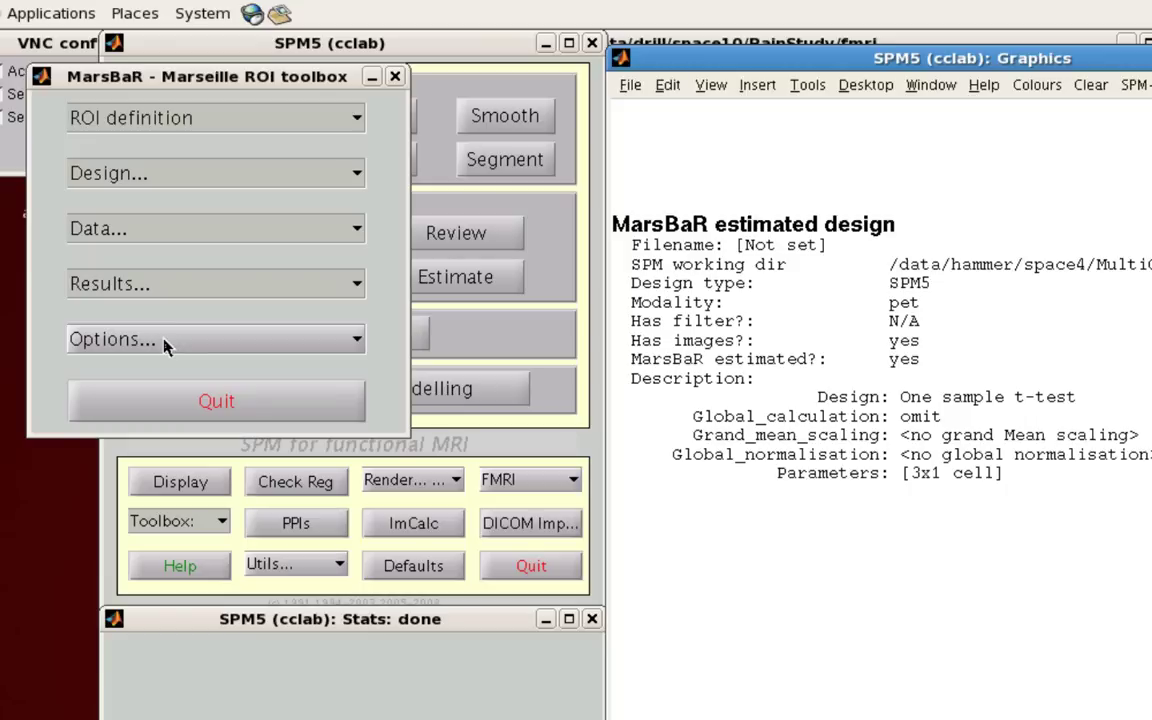
{"action": "left_click", "coordinate": [203, 290]}
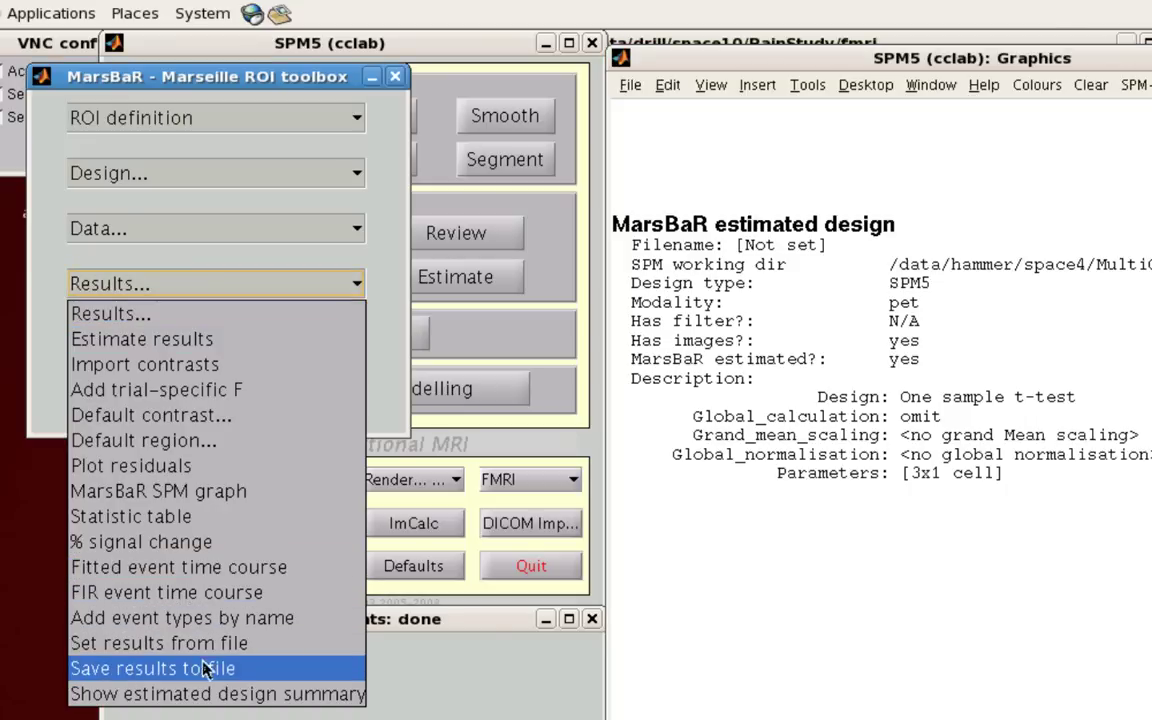
{"action": "left_click", "coordinate": [260, 675]}
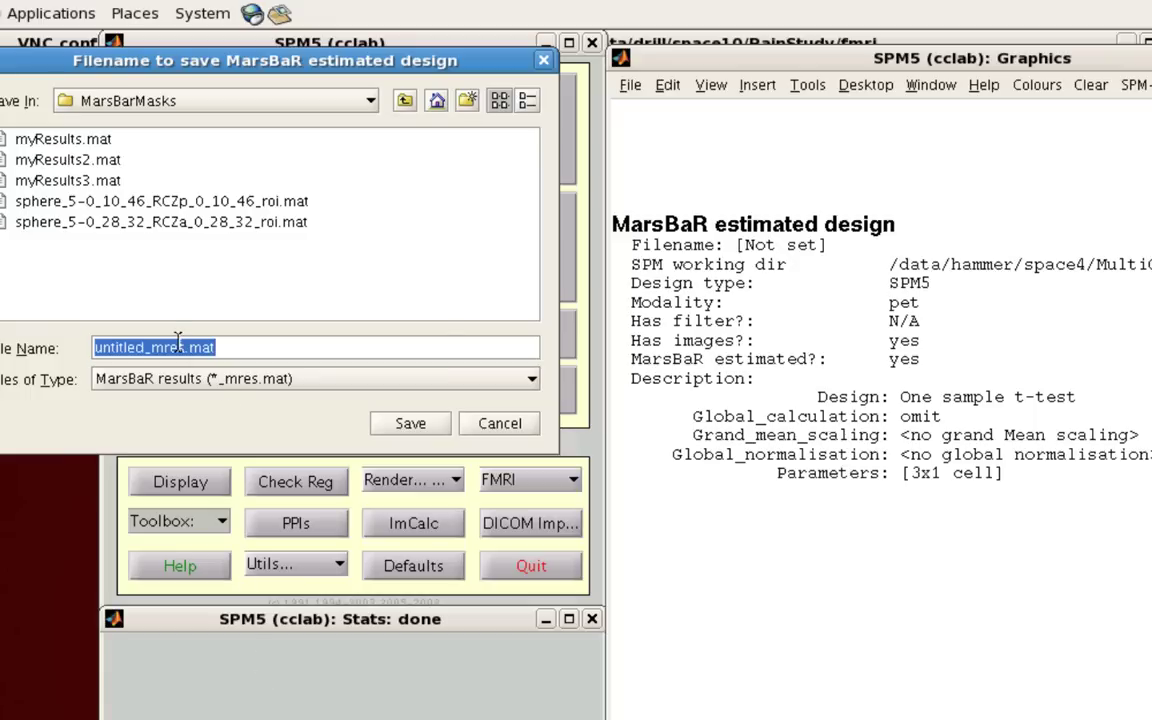
{"action": "left_click", "coordinate": [180, 347]}
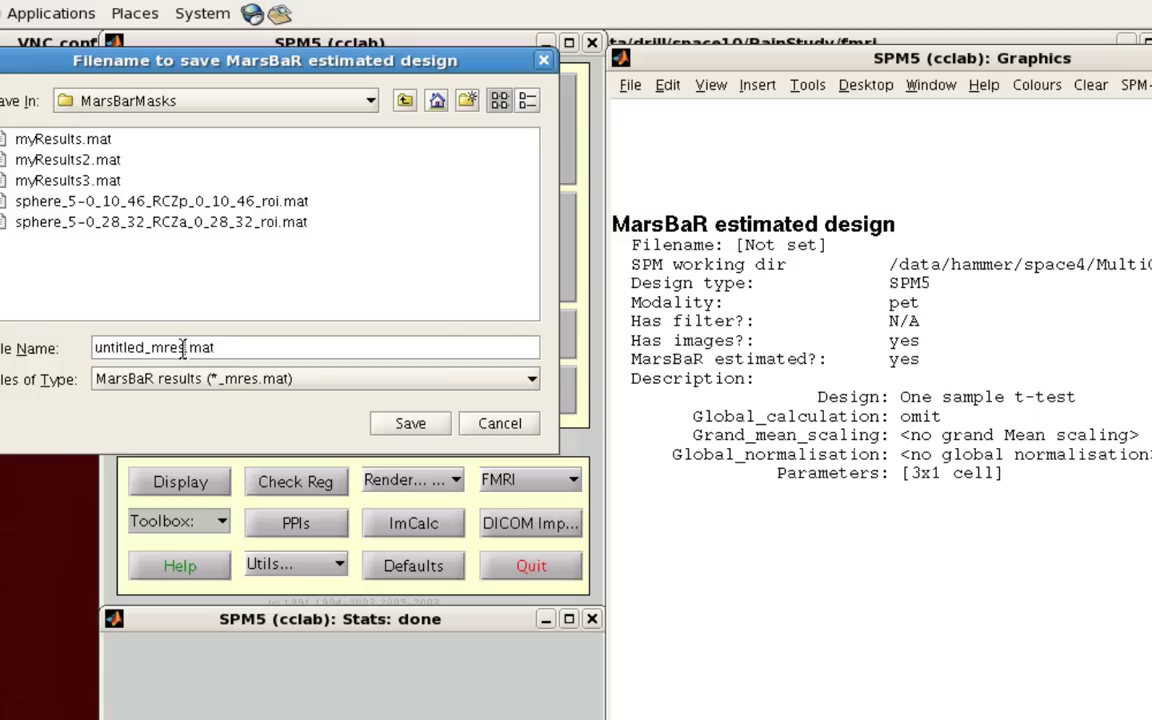
{"action": "left_click_drag", "start_coordinate": [185, 347], "coordinate": [71, 352]}
{"action": "type", "text": "sampleResu"}
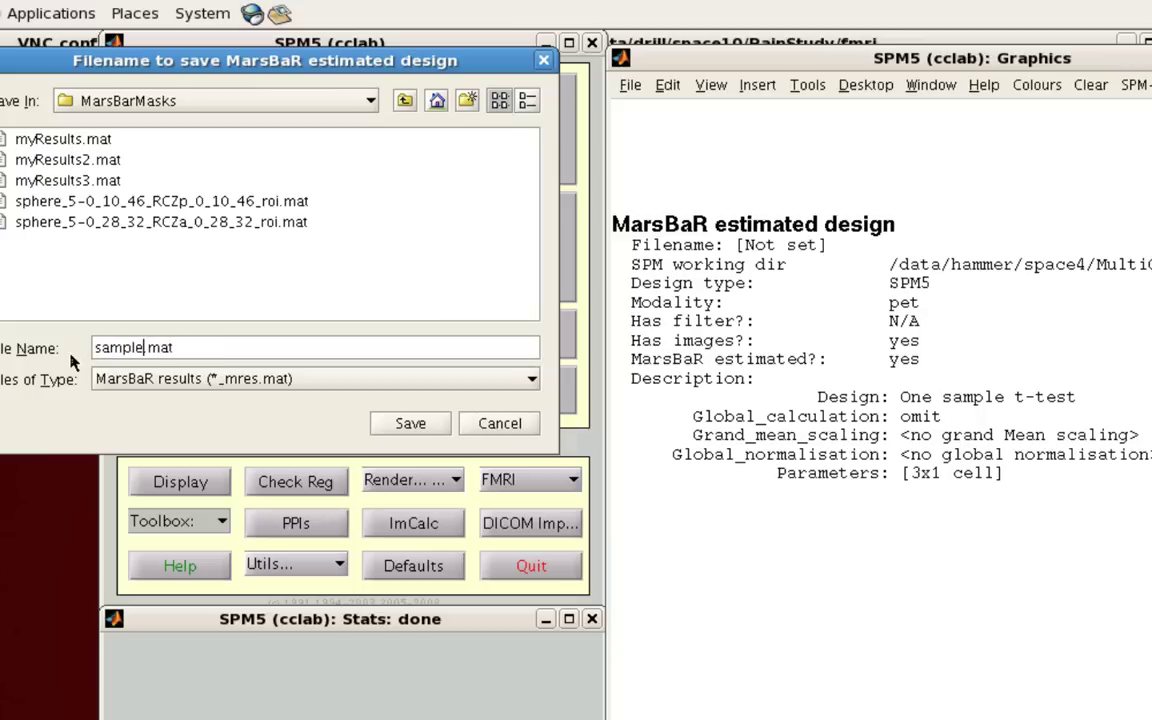
{"action": "type", "text": "lts"}
{"action": "key", "text": "Return"}
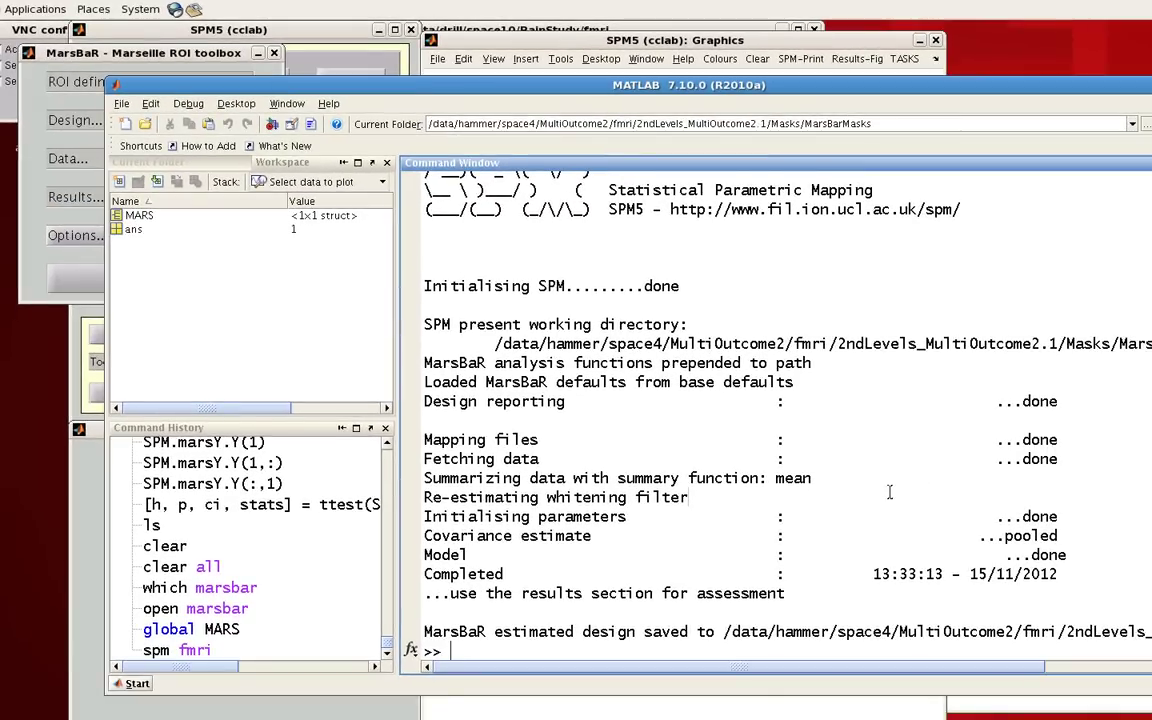
Step: Load sampleResults in MATLAB and print the SPM struct
{"action": "type", "text": "load sampleResults"}
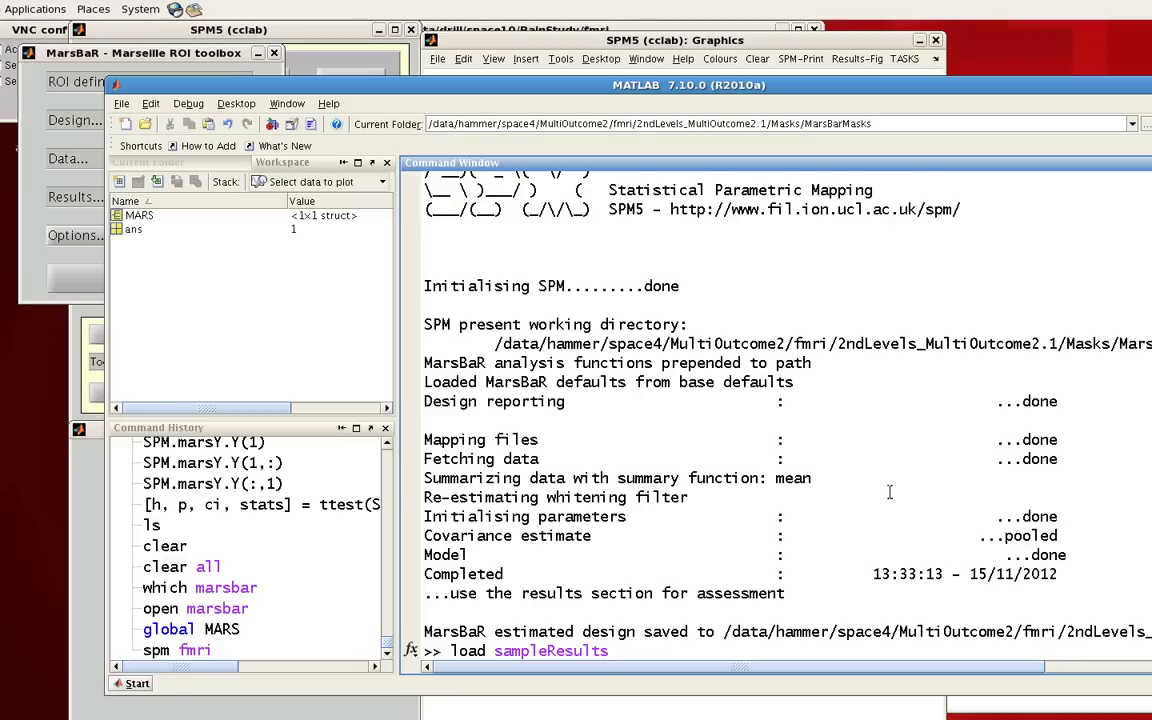
{"action": "key", "text": "Return"}
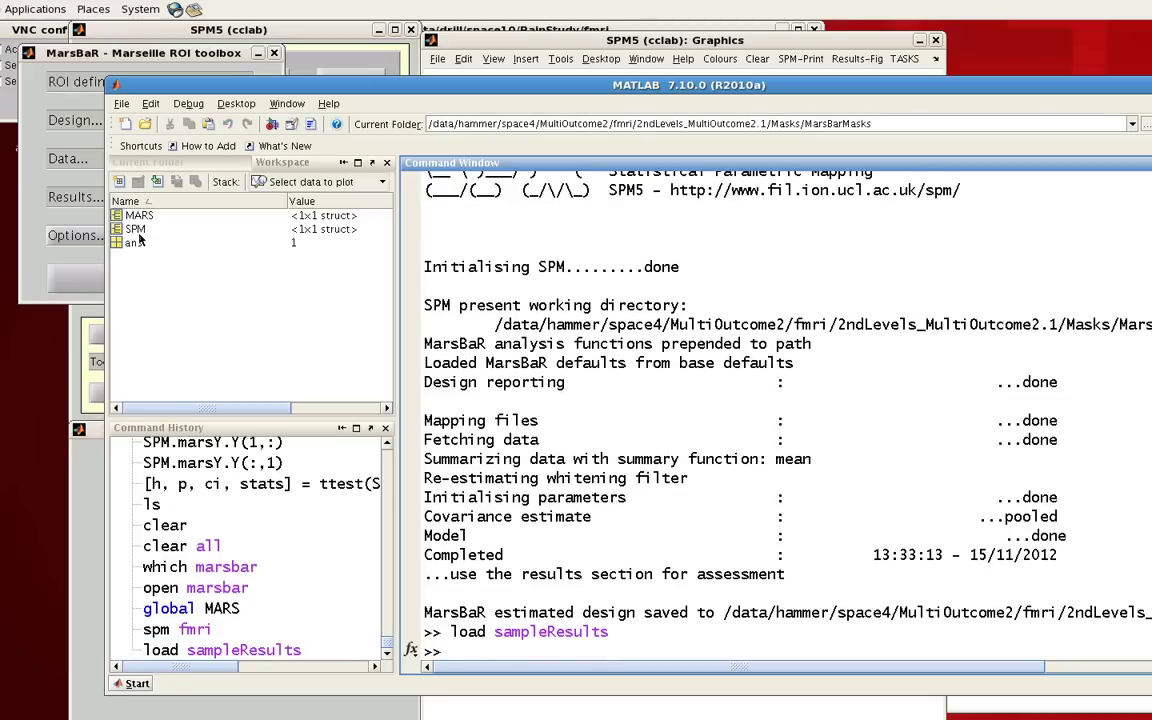
{"action": "type", "text": "SPM"}
{"action": "key", "text": "Return"}
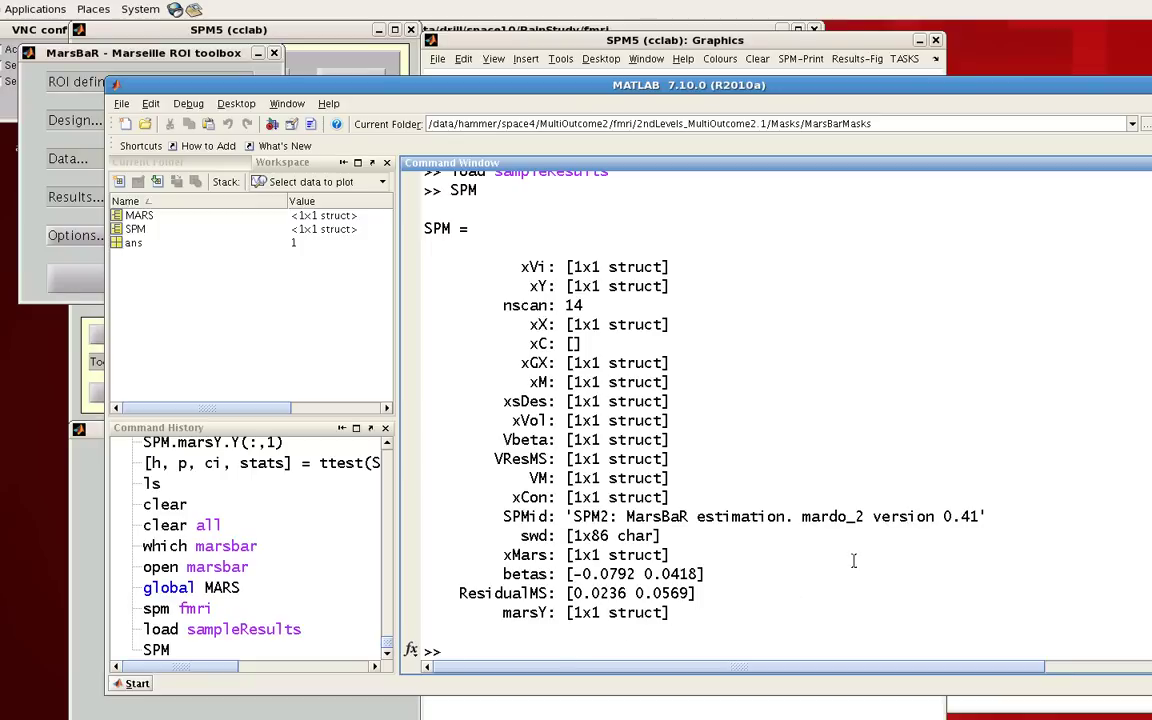
Step: Display SPM.marsY and then the 14x2 SPM.marsY.Y values
{"action": "type", "text": "SPM.marsy"}
{"action": "key", "text": "BackSpace"}
{"action": "type", "text": "Y"}
{"action": "key", "text": "Return"}
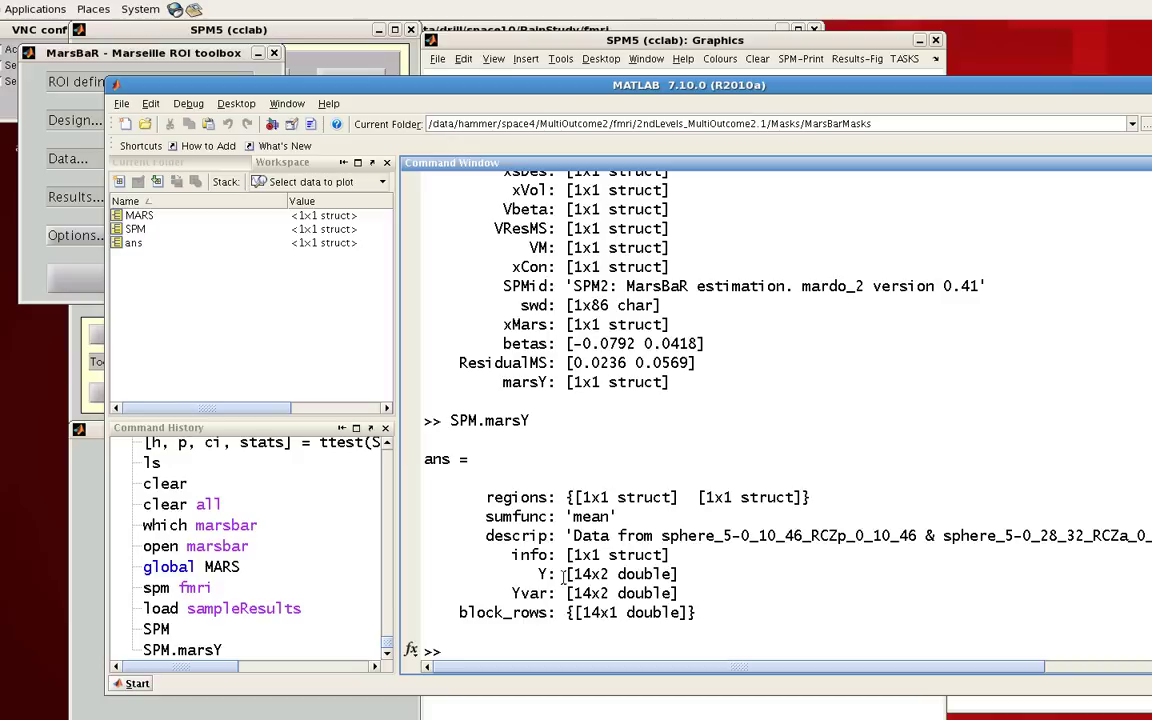
{"action": "key", "text": "Up"}
{"action": "type", "text": ".Y"}
{"action": "key", "text": "Return"}
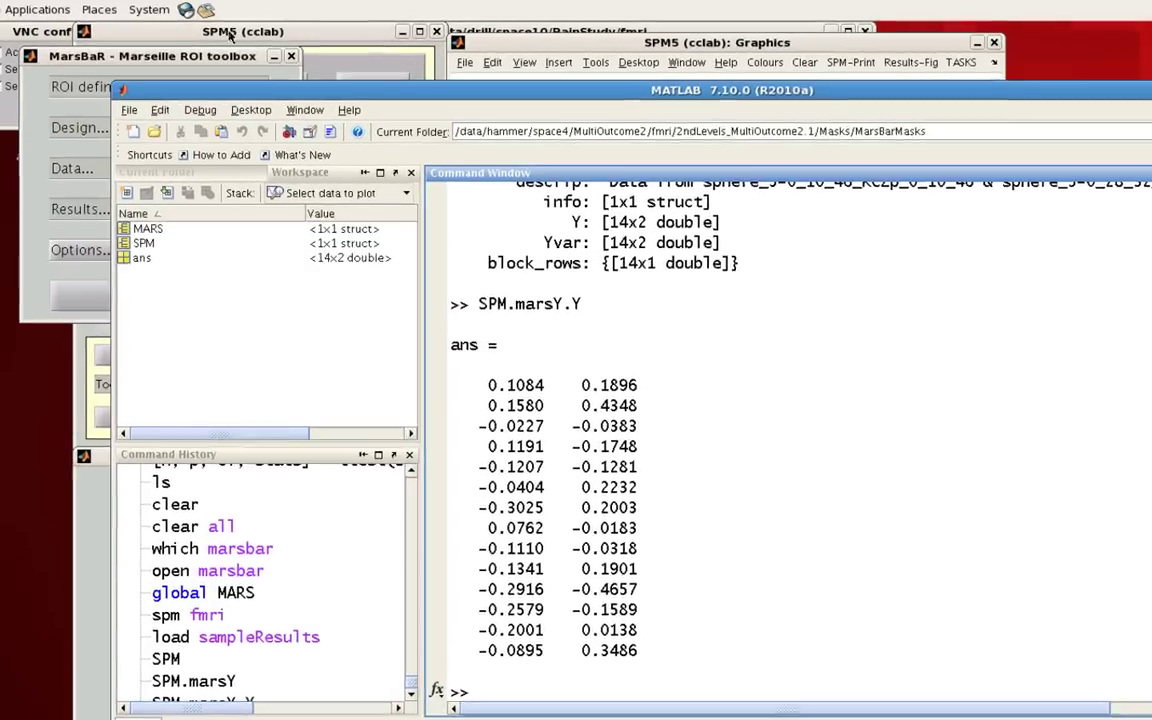
Step: Raise the MarsBaR window and show its Design options list
{"action": "left_click", "coordinate": [177, 52]}
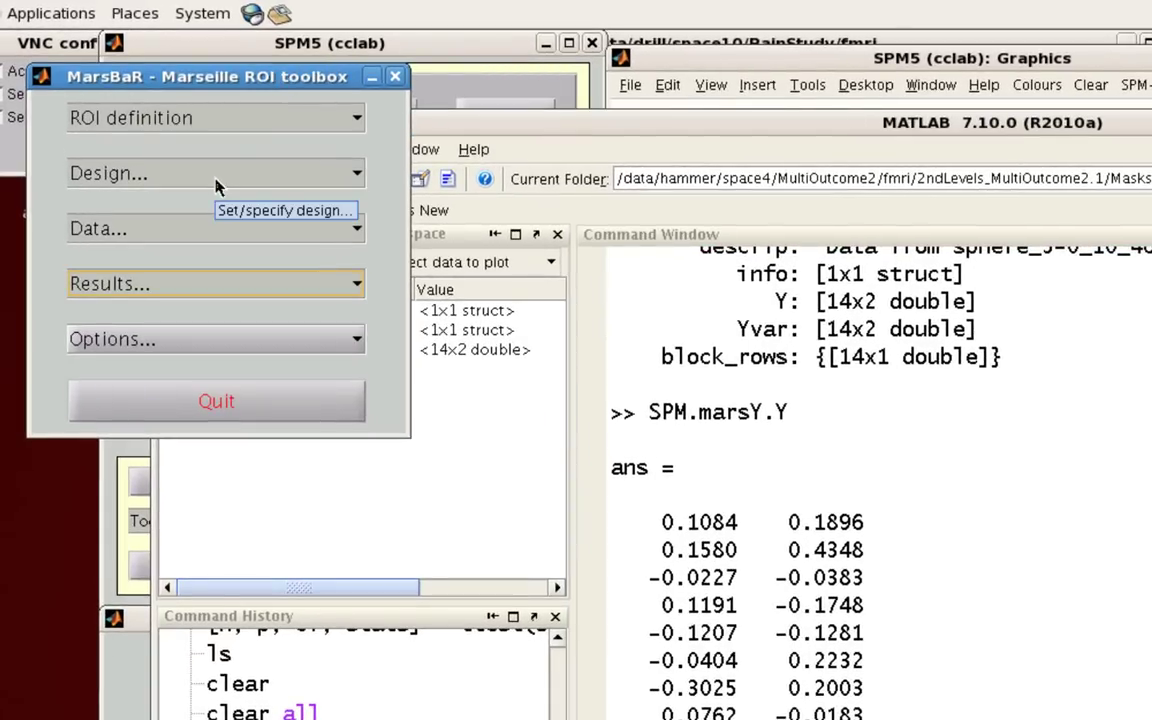
{"action": "left_click", "coordinate": [217, 178]}
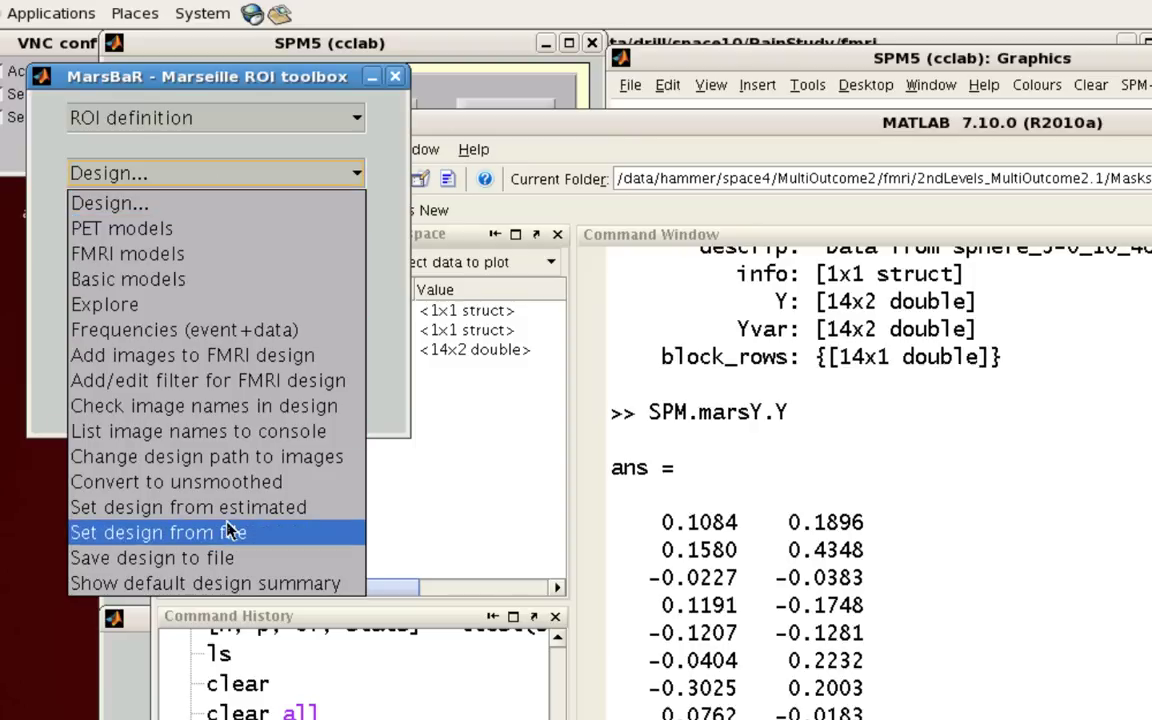